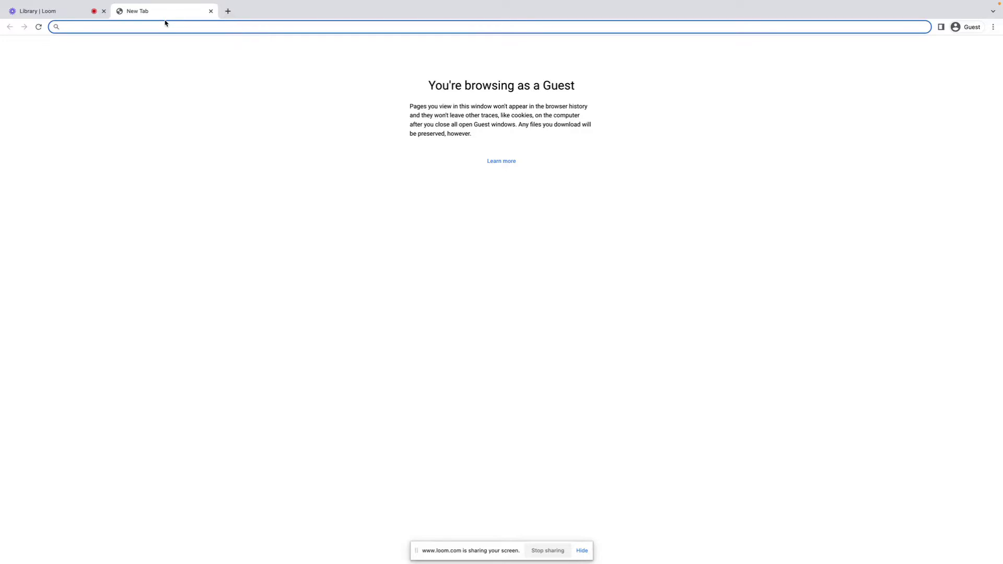
- Search Google for 'google forms' from the Chrome address bar
{"action": "type", "text": "google"}
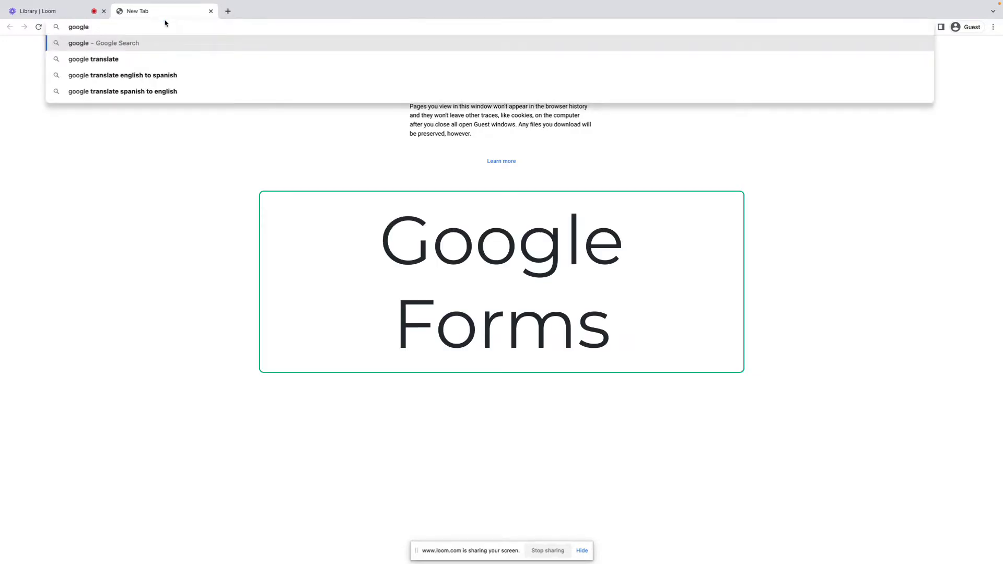
{"action": "type", "text": " forms"}
{"action": "key", "text": "Return"}
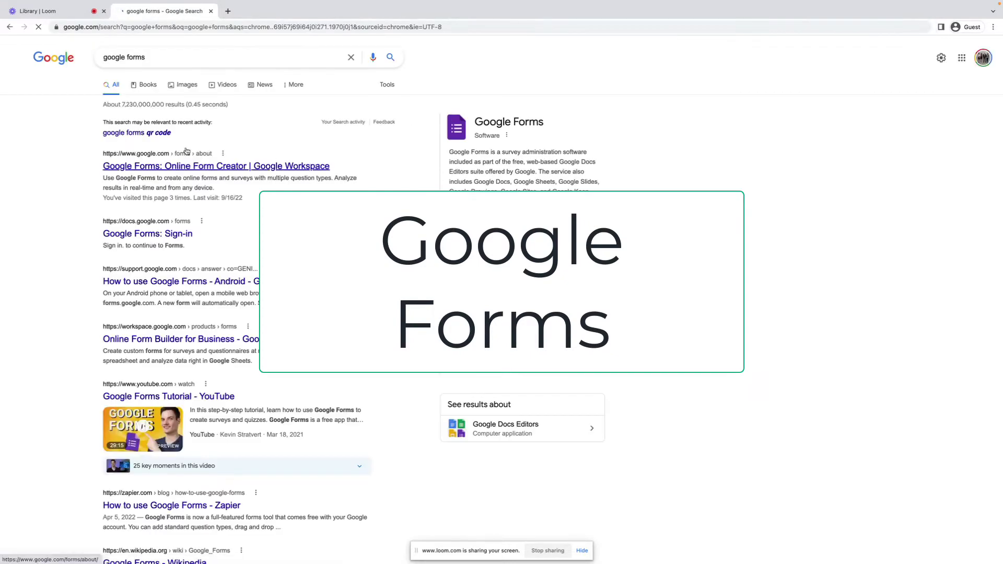
- Go from the Google Forms result to the Forms start page and create a blank form
{"action": "left_click", "coordinate": [166, 171]}
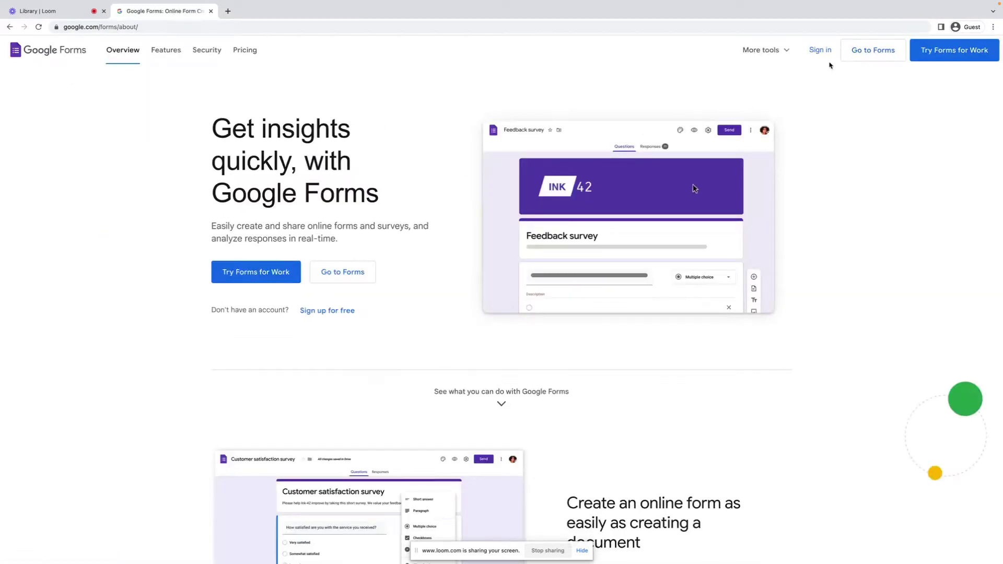
{"action": "left_click", "coordinate": [871, 49]}
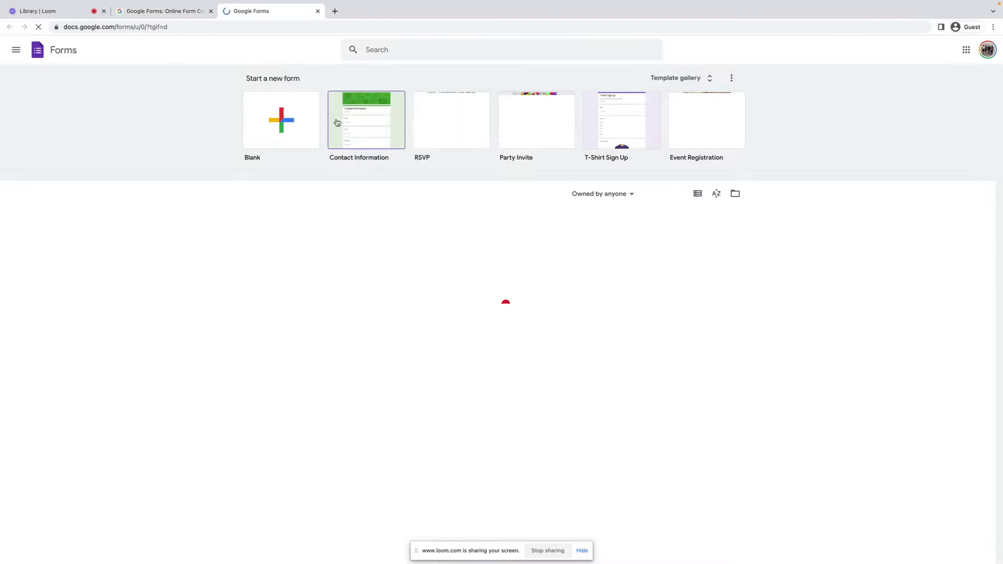
{"action": "left_click", "coordinate": [316, 128]}
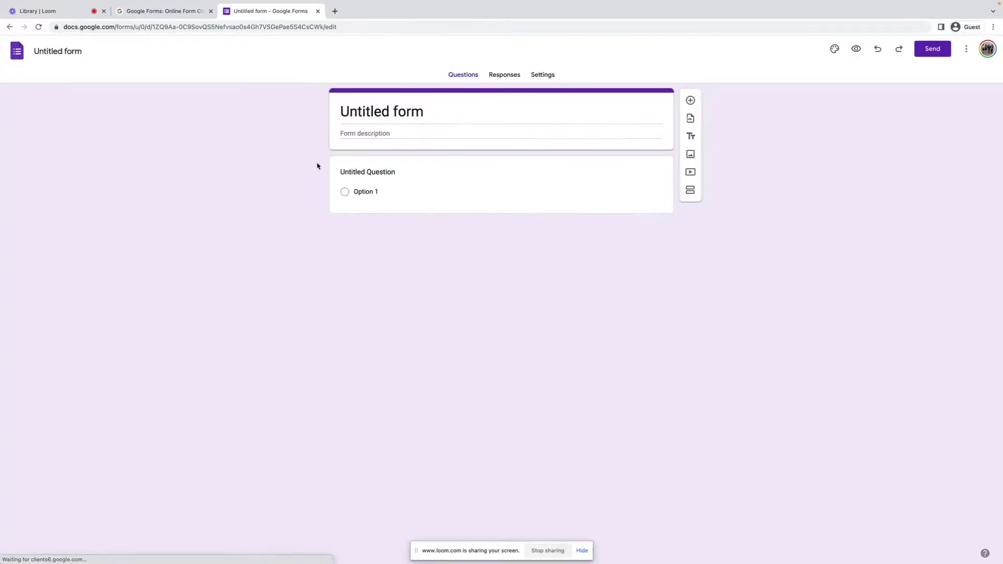
- Title the form 'Golf Outing ProV1 Giveaway' sponsored by the agent and RE/MAX Victory + Affiliates
{"action": "left_click", "coordinate": [381, 112]}
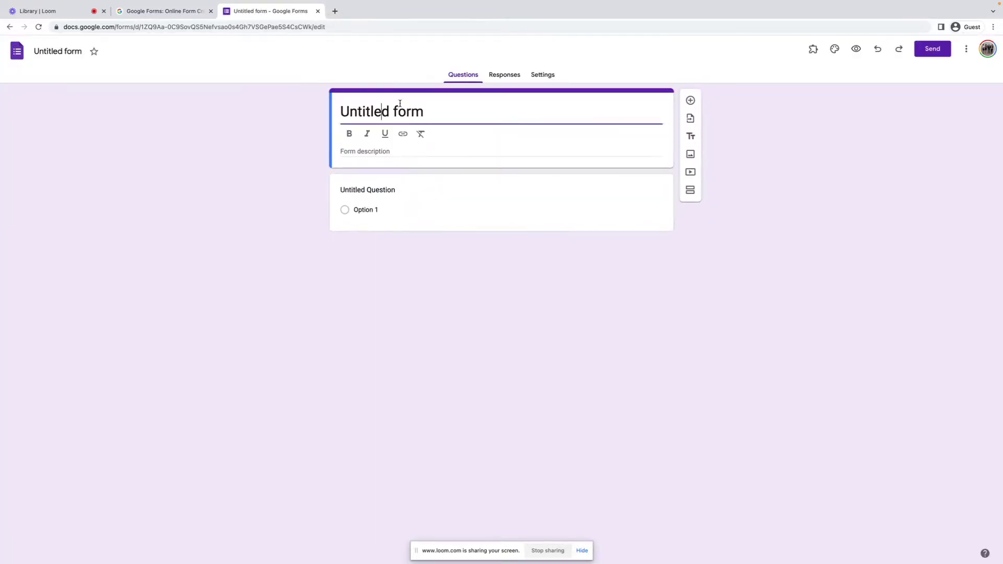
{"action": "triple_click", "coordinate": [387, 110]}
{"action": "type", "text": "Golf"}
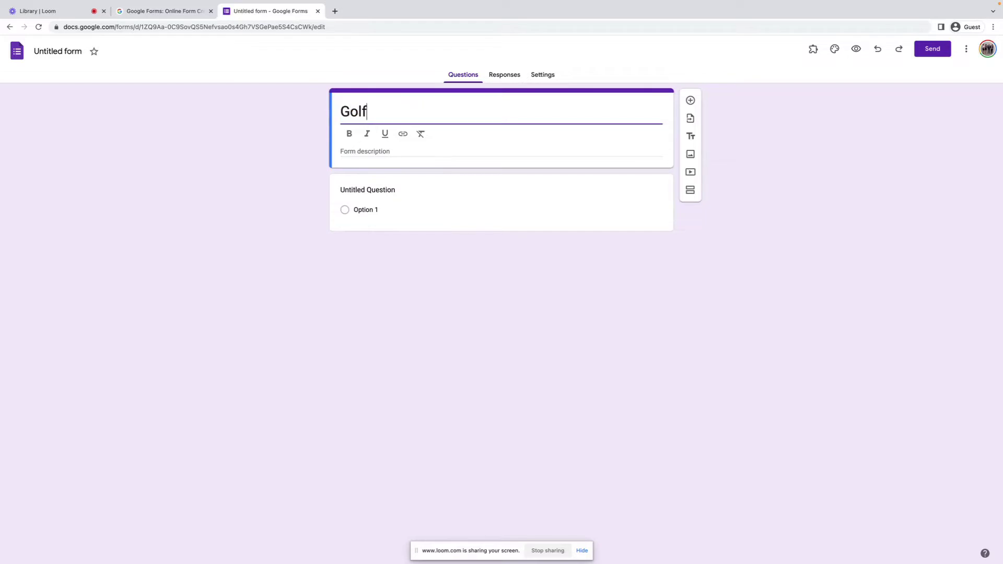
{"action": "type", "text": " Outing Pr"}
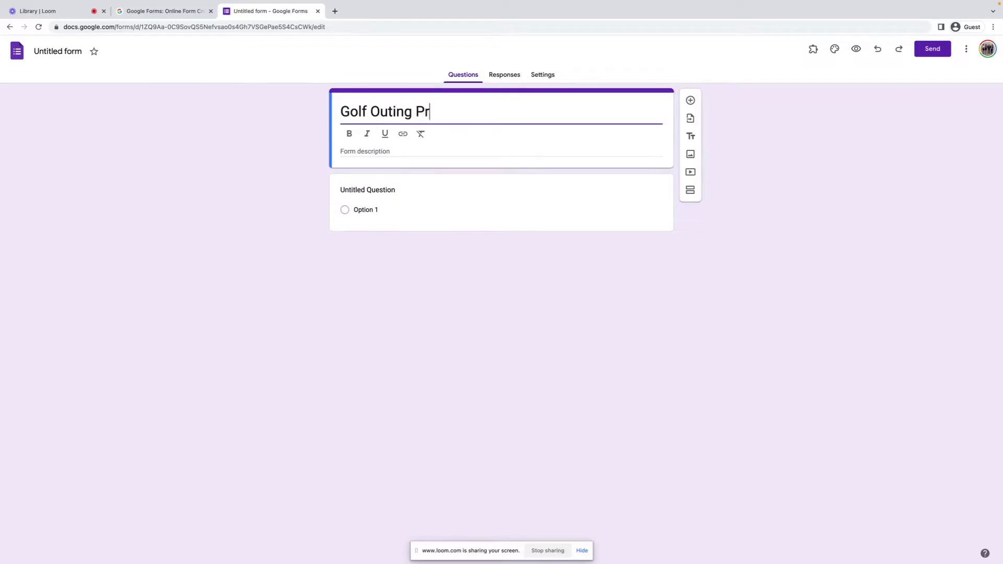
{"action": "type", "text": "ov1"}
{"action": "key", "text": "BackSpace"}
{"action": "type", "text": "V1 Give"}
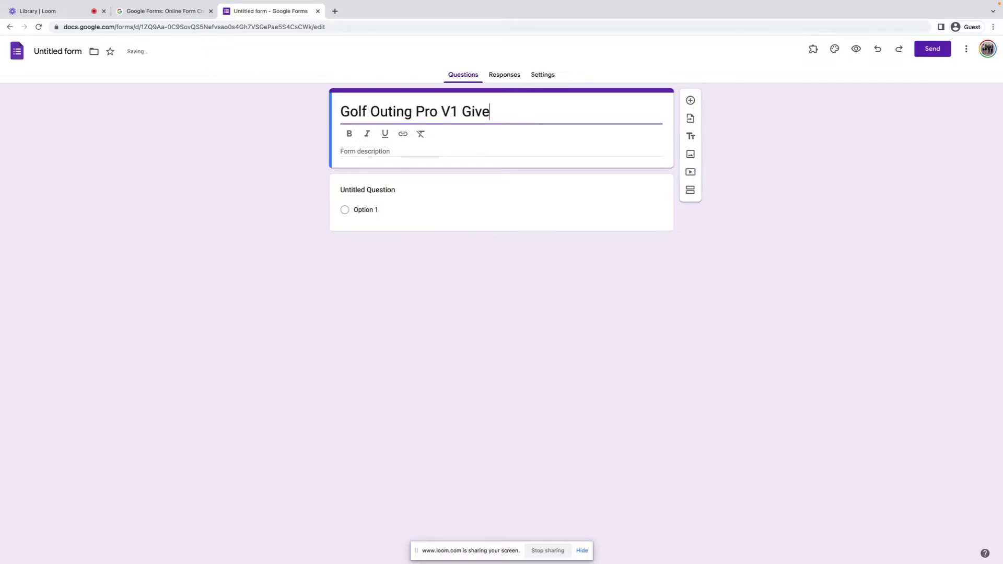
{"action": "type", "text": "away Sponso"}
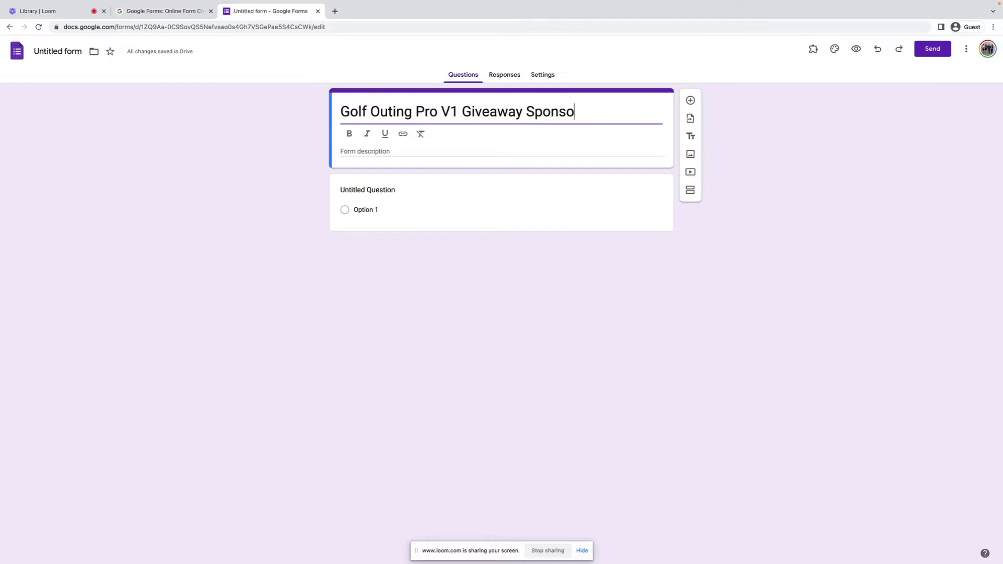
{"action": "type", "text": "red Tyler Morton"}
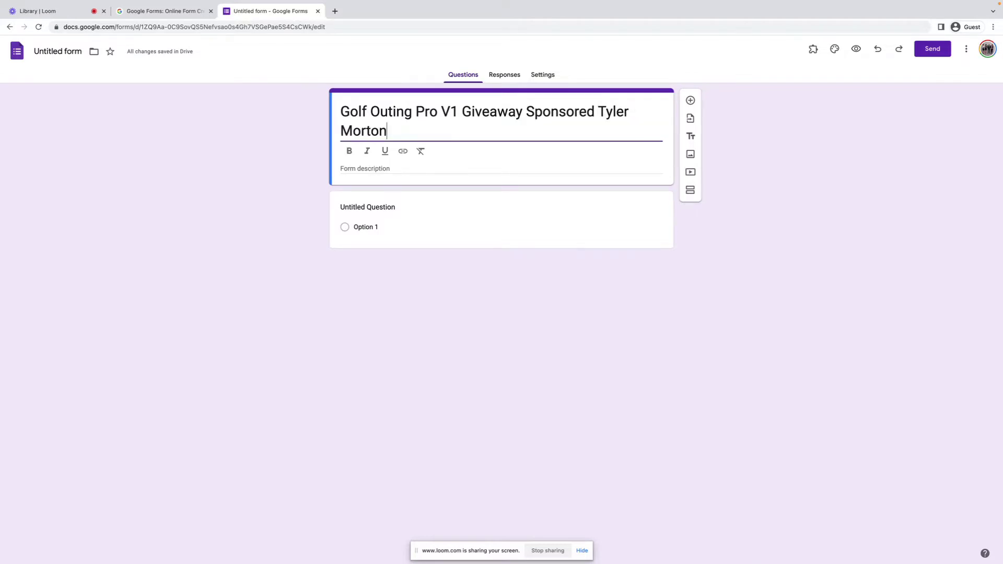
{"action": "type", "text": " RE/MAX V"}
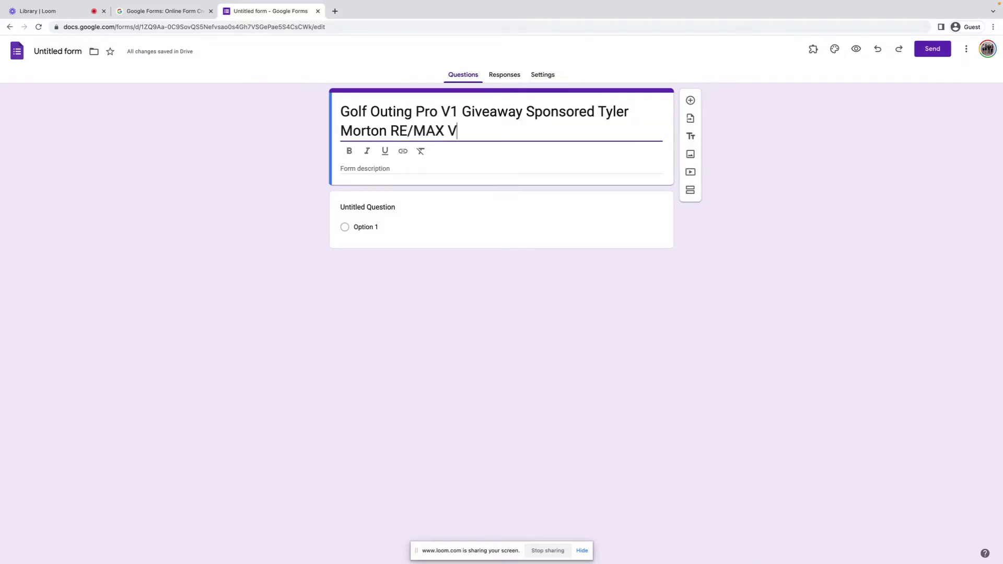
{"action": "type", "text": "ictory + AFfil"}
{"action": "key", "text": "BackSpace"}
{"action": "key", "text": "BackSpace"}
{"action": "key", "text": "BackSpace"}
{"action": "key", "text": "BackSpace"}
{"action": "type", "text": "fff"}
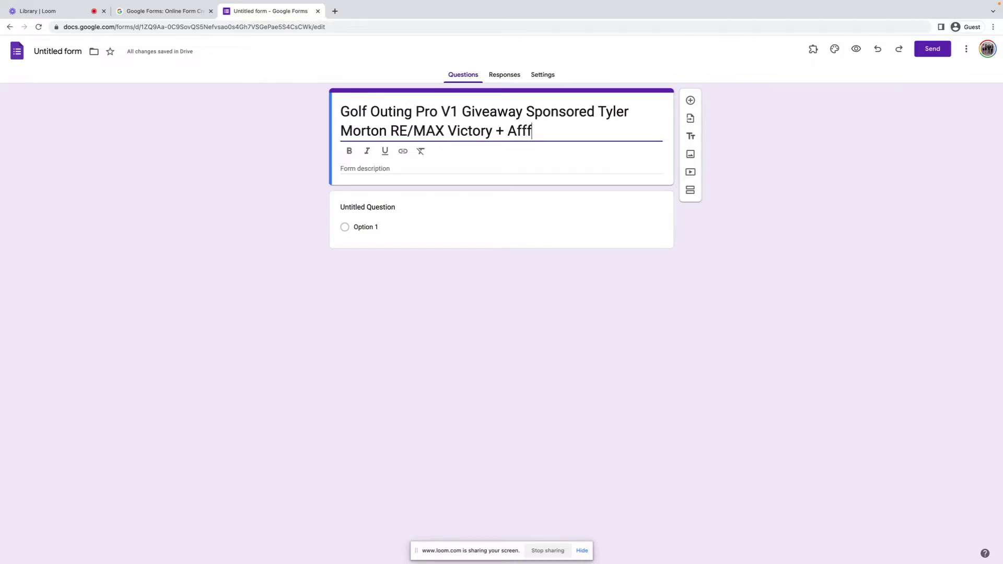
{"action": "key", "text": "BackSpace"}
{"action": "type", "text": "ilia"}
{"action": "key", "text": "BackSpace"}
{"action": "type", "text": "iates"}
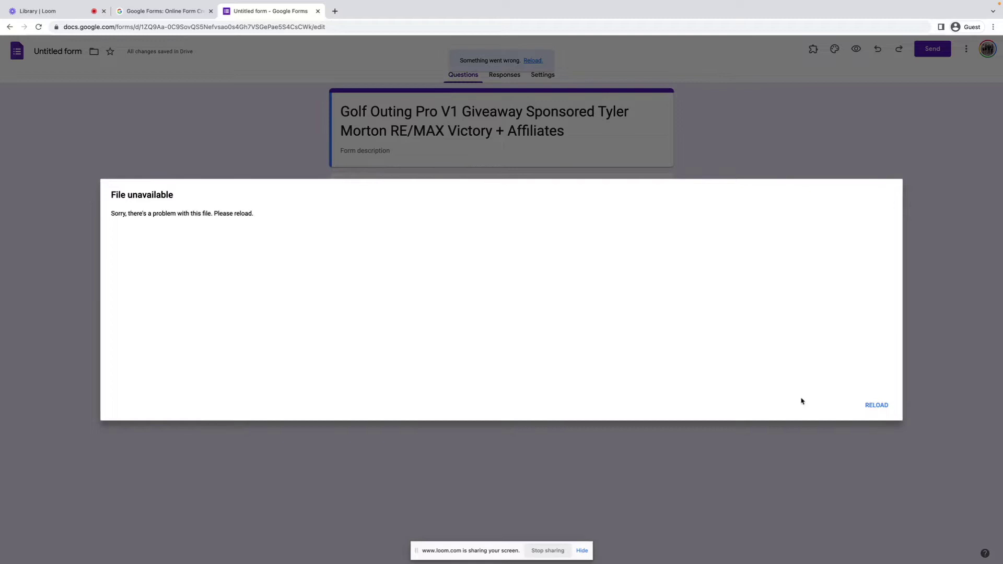
- Reload the form and turn the first question into a required 'Name' question
{"action": "left_click", "coordinate": [880, 406]}
{"action": "left_click", "coordinate": [368, 195]}
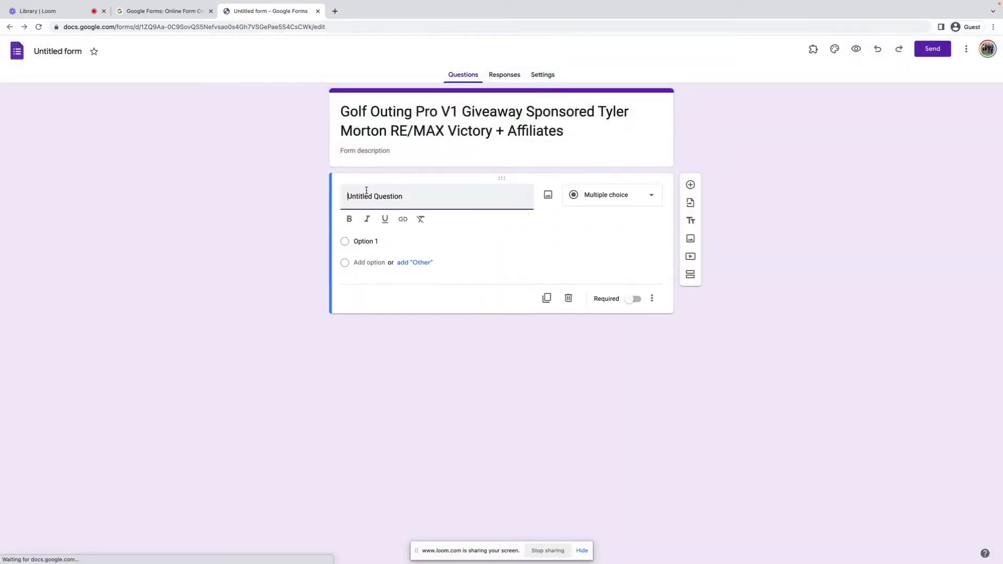
{"action": "triple_click", "coordinate": [378, 198]}
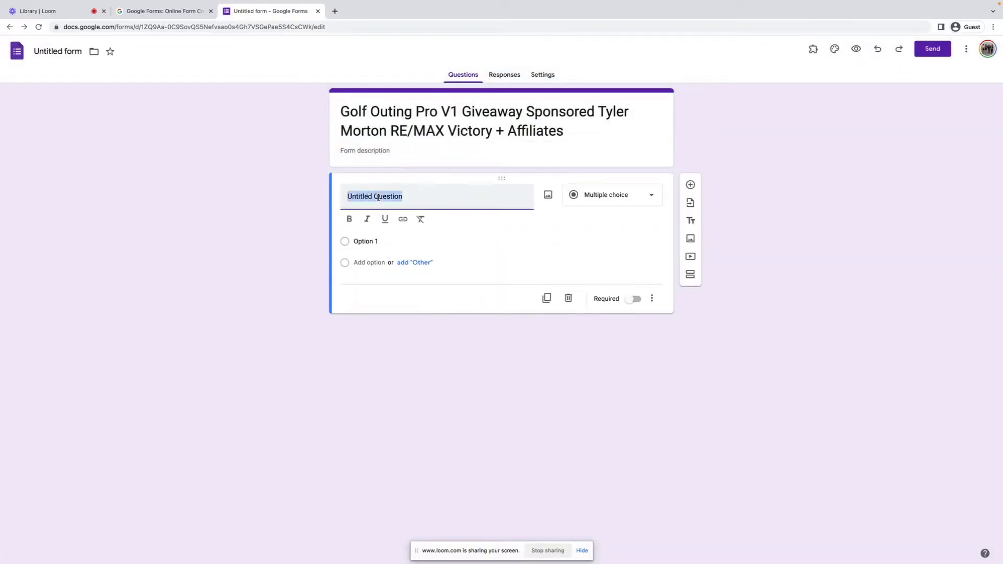
{"action": "type", "text": "Name"}
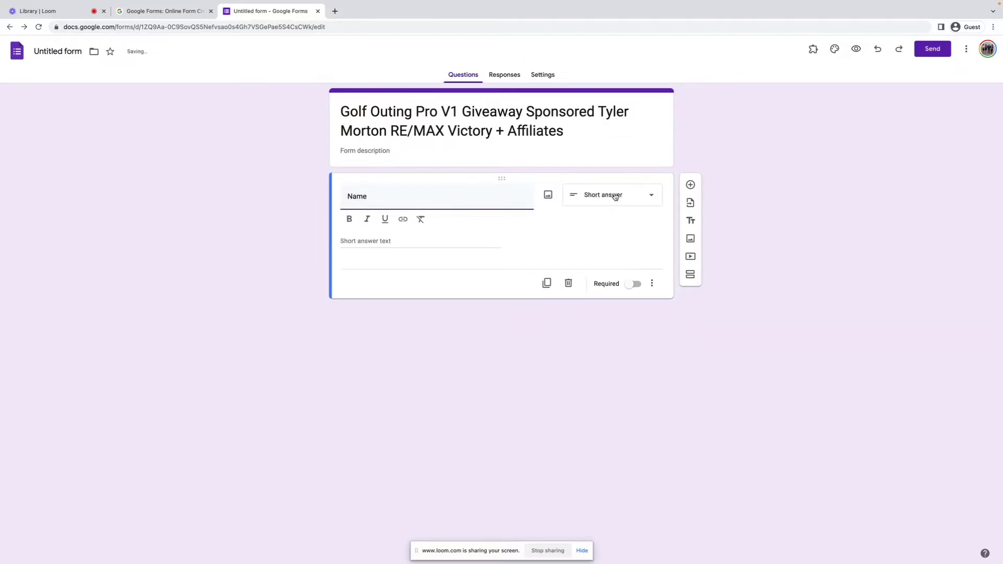
{"action": "left_click", "coordinate": [634, 284]}
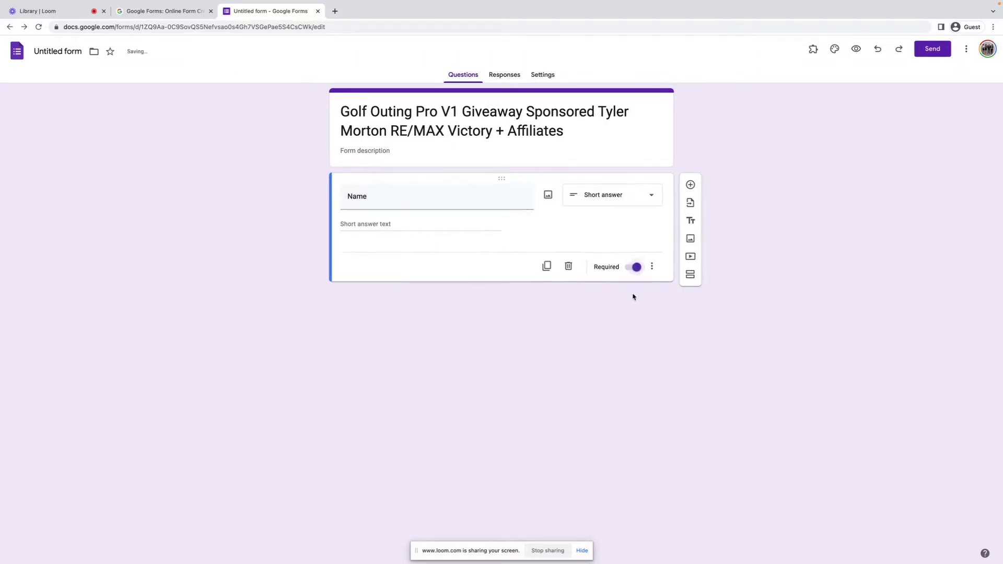
- Add required 'Email' and 'Phone' questions below Name
{"action": "left_click", "coordinate": [691, 186]}
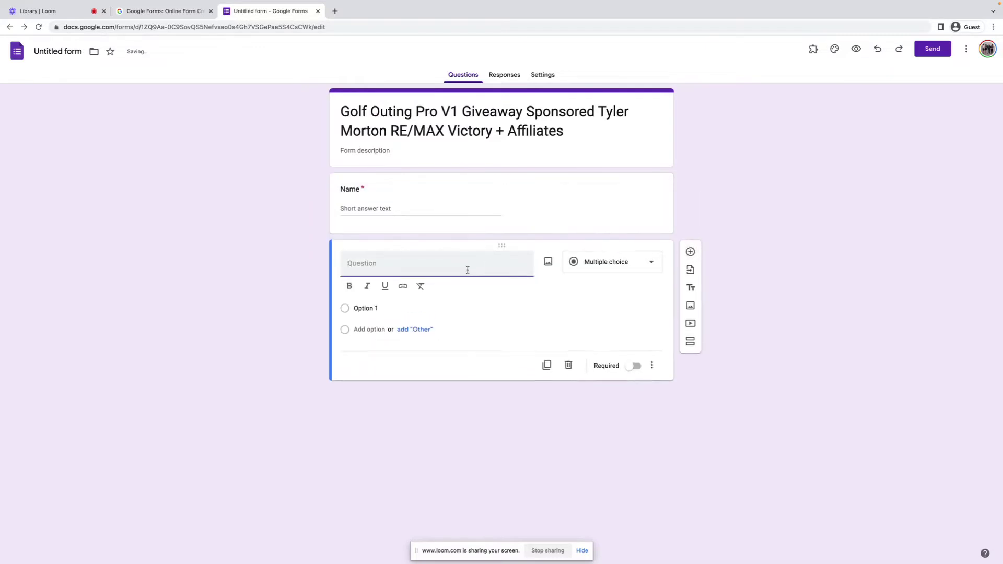
{"action": "type", "text": "E"}
{"action": "key", "text": "BackSpace"}
{"action": "type", "text": "Email"}
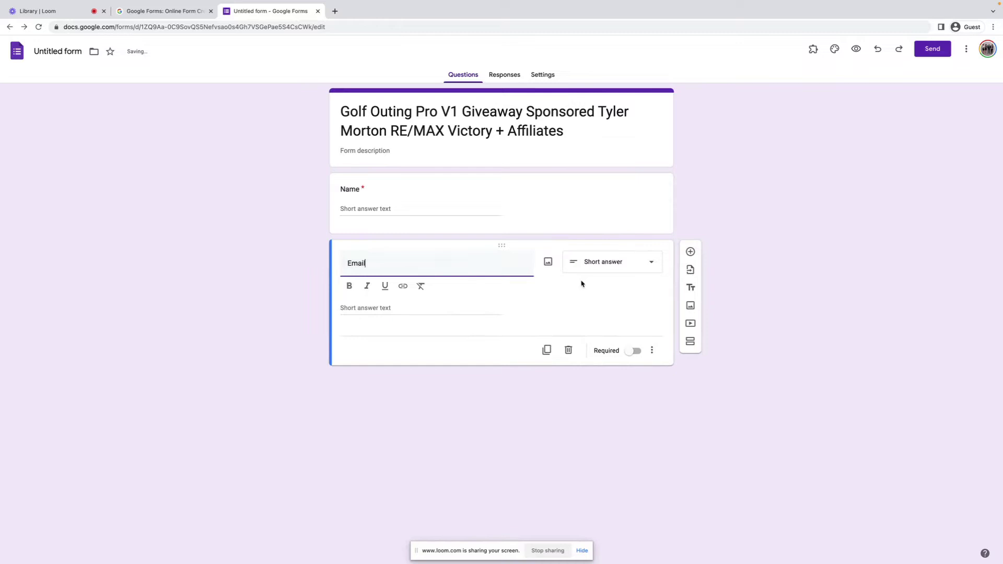
{"action": "left_click", "coordinate": [632, 350]}
{"action": "left_click", "coordinate": [690, 251]}
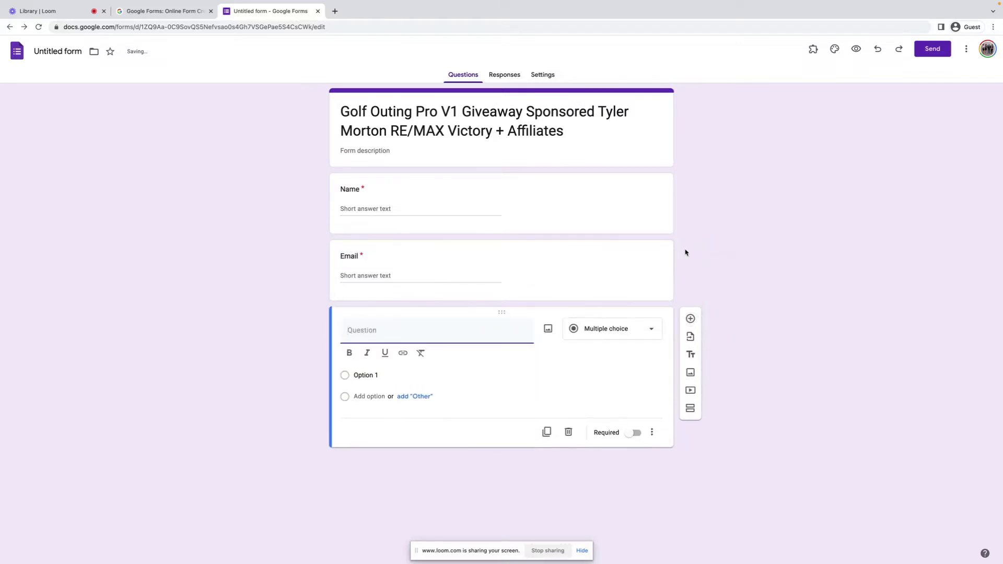
{"action": "type", "text": "Phone"}
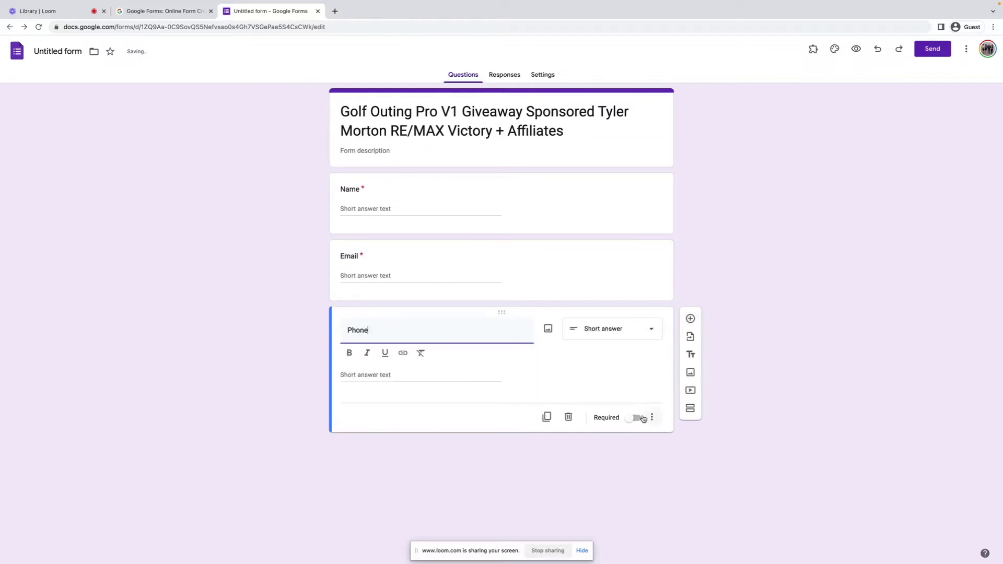
{"action": "left_click", "coordinate": [634, 417]}
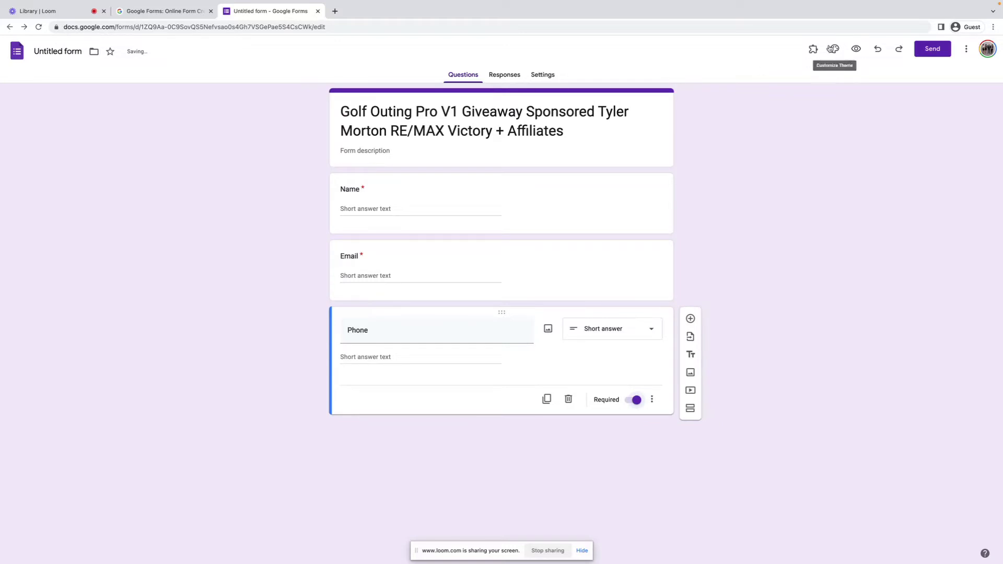
- Copy the form's shortened forms.gle share link from the Send dialog
{"action": "left_click", "coordinate": [932, 48]}
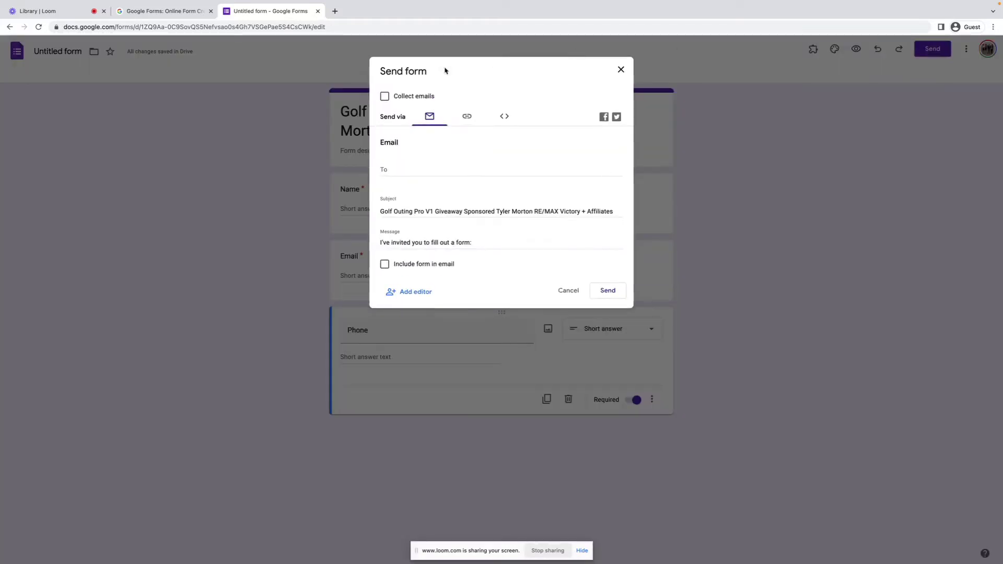
{"action": "left_click", "coordinate": [463, 118]}
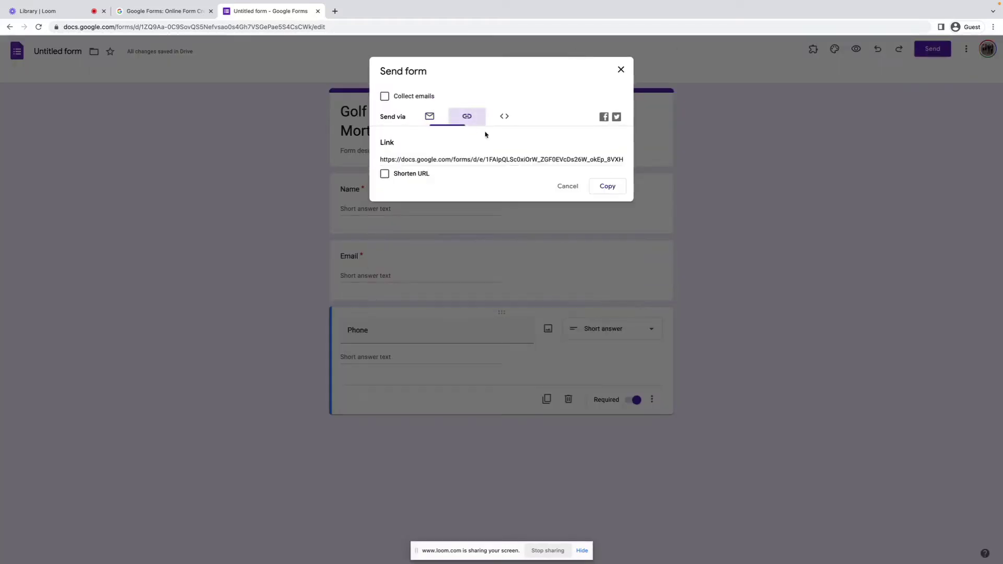
{"action": "left_click", "coordinate": [385, 174]}
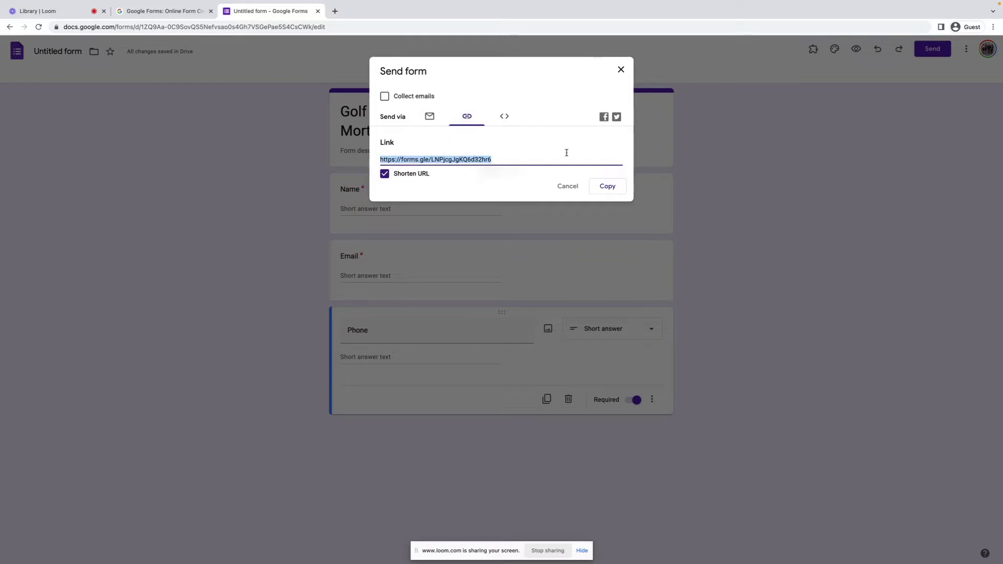
{"action": "left_click", "coordinate": [608, 186]}
{"action": "left_click", "coordinate": [335, 11]}
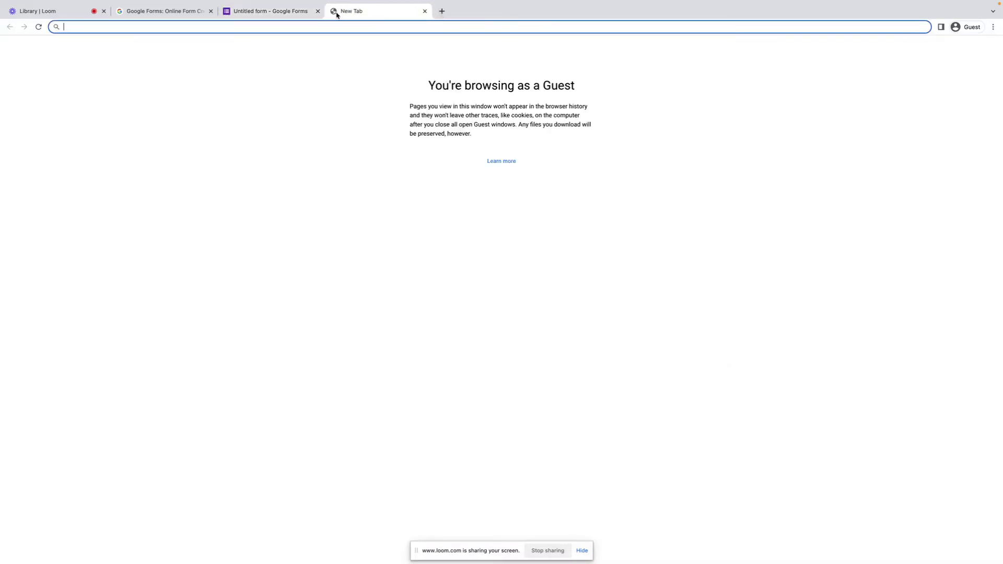
- Paste the form link into bitly.com and shorten it
{"action": "type", "text": "bitly.com"}
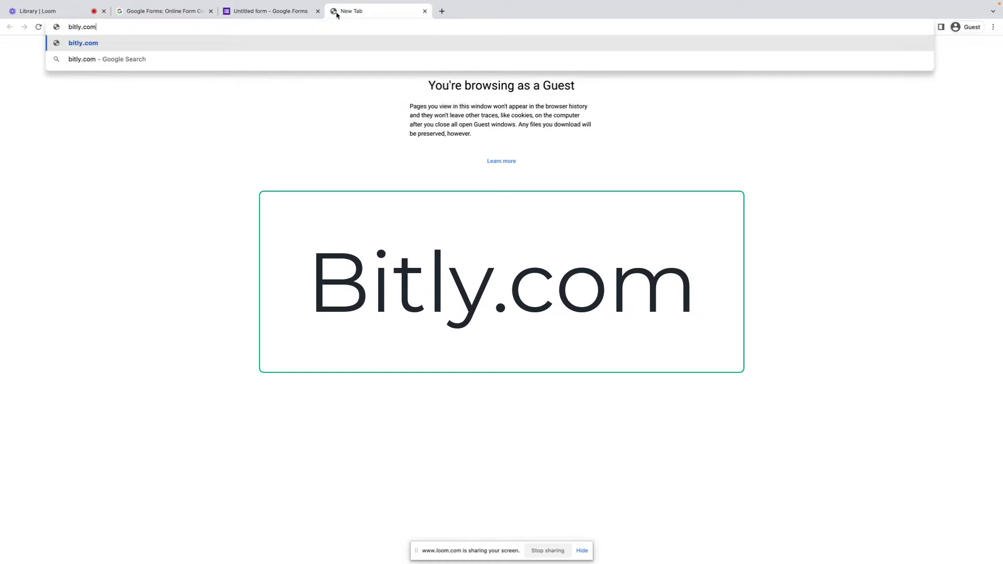
{"action": "key", "text": "Return"}
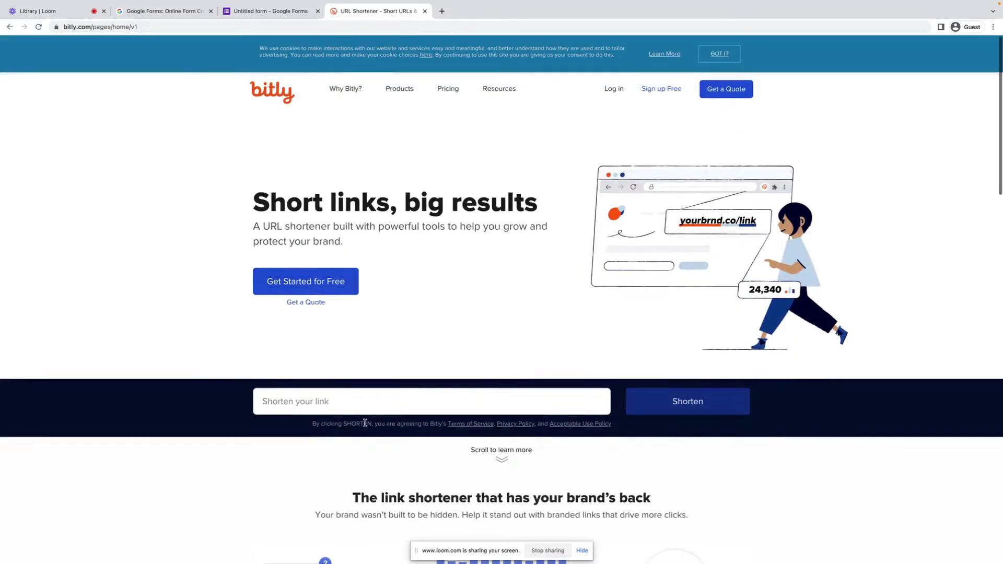
{"action": "left_click", "coordinate": [361, 402]}
{"action": "key", "text": "ctrl+v"}
{"action": "left_click", "coordinate": [675, 400]}
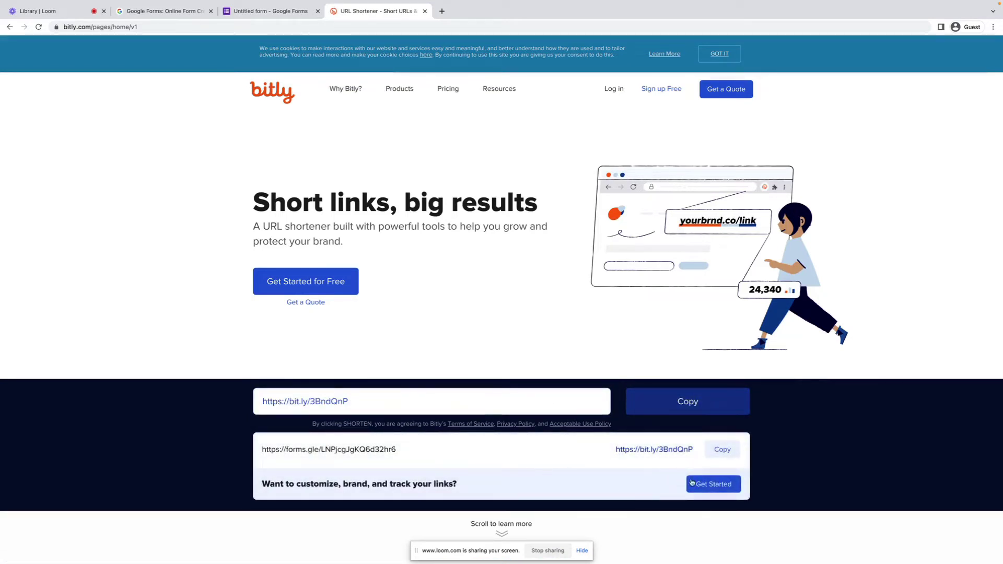
- Go to the Bitly sign-in page and begin entering the account e-mail
{"action": "left_click", "coordinate": [693, 483]}
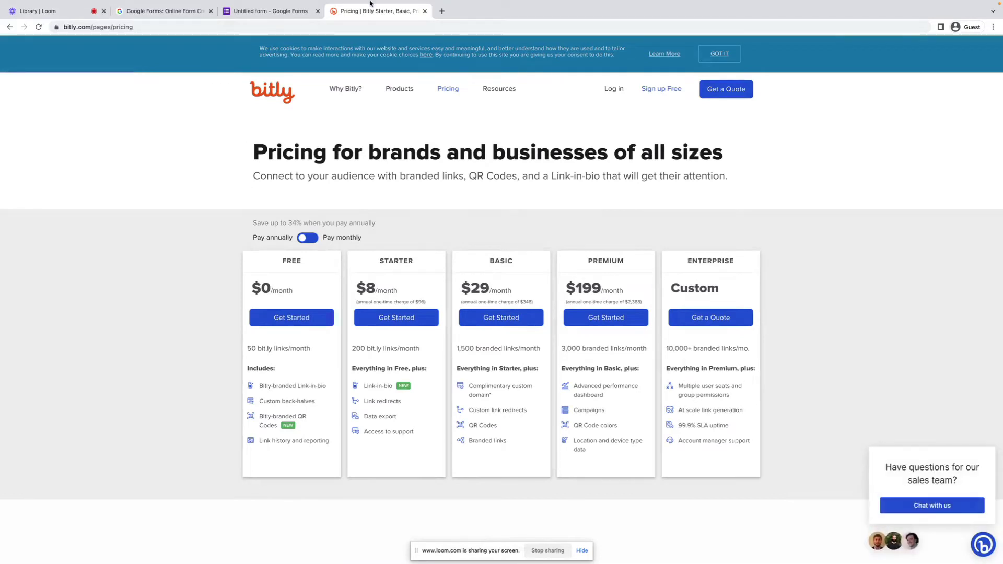
{"action": "left_click", "coordinate": [271, 11]}
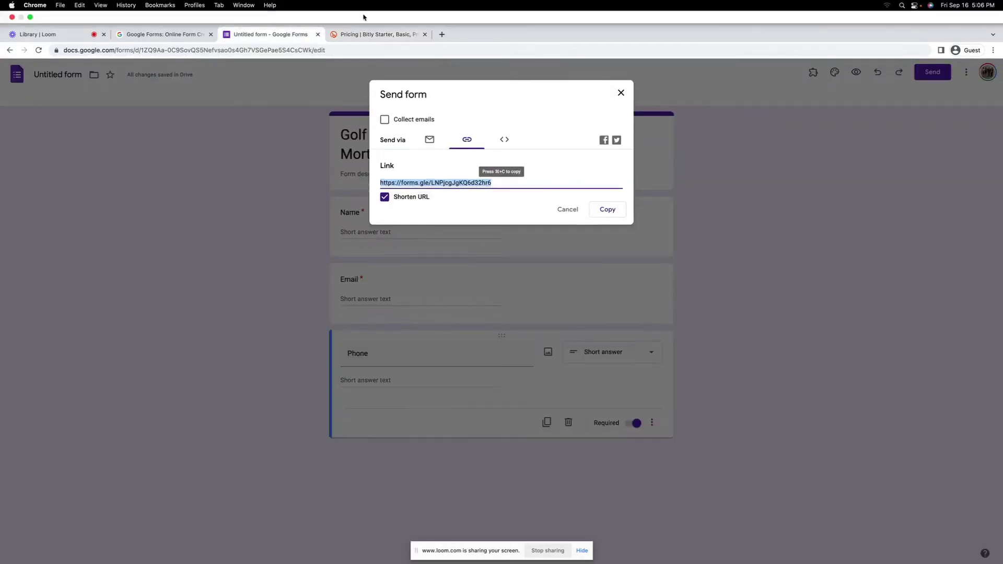
{"action": "left_click", "coordinate": [369, 35]}
{"action": "left_click", "coordinate": [10, 50]}
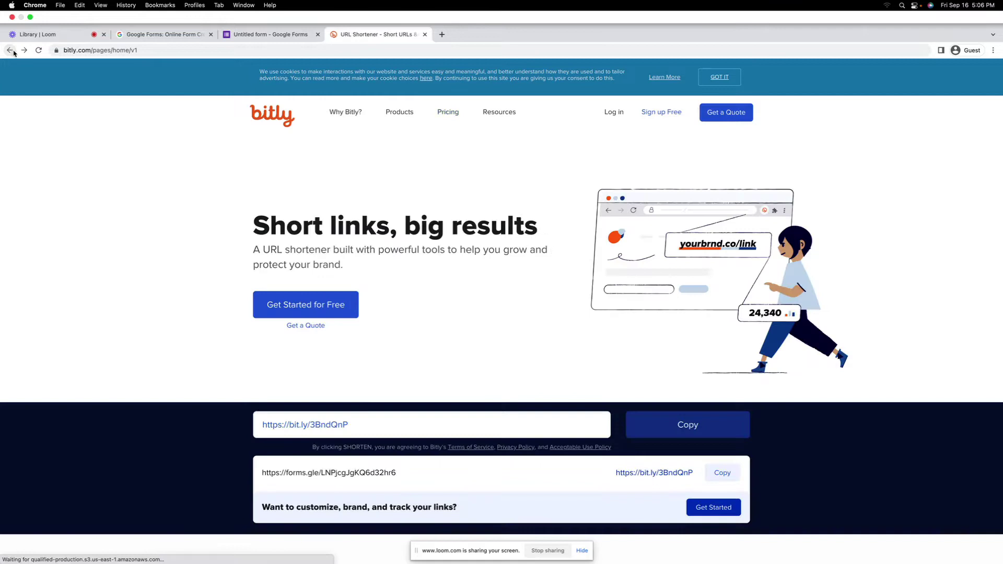
{"action": "left_click", "coordinate": [625, 92]}
{"action": "left_click", "coordinate": [490, 263]}
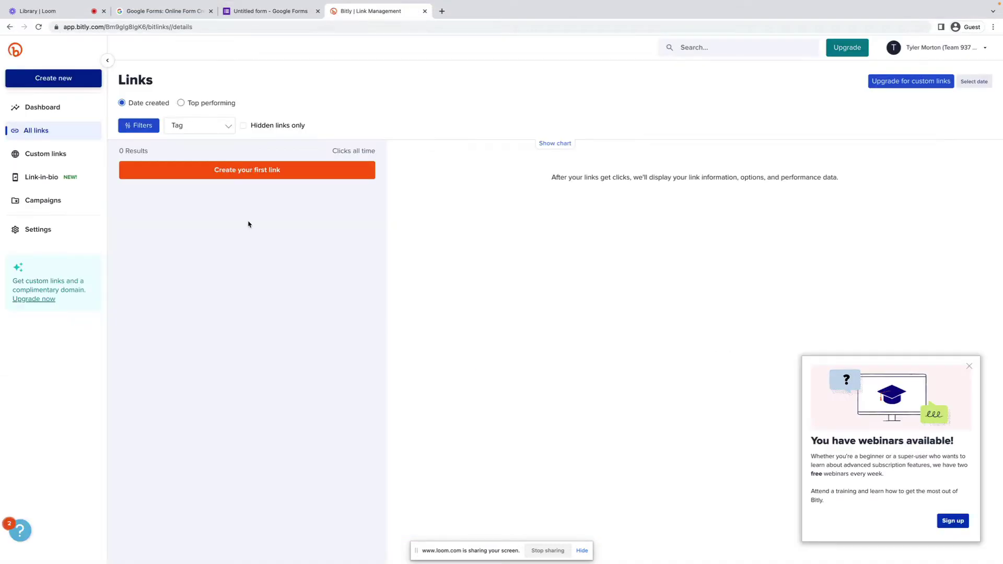
- Create a Bitly link for the pasted form URL with UTM source 'Golf Outing' and show its QR code
{"action": "left_click", "coordinate": [221, 171]}
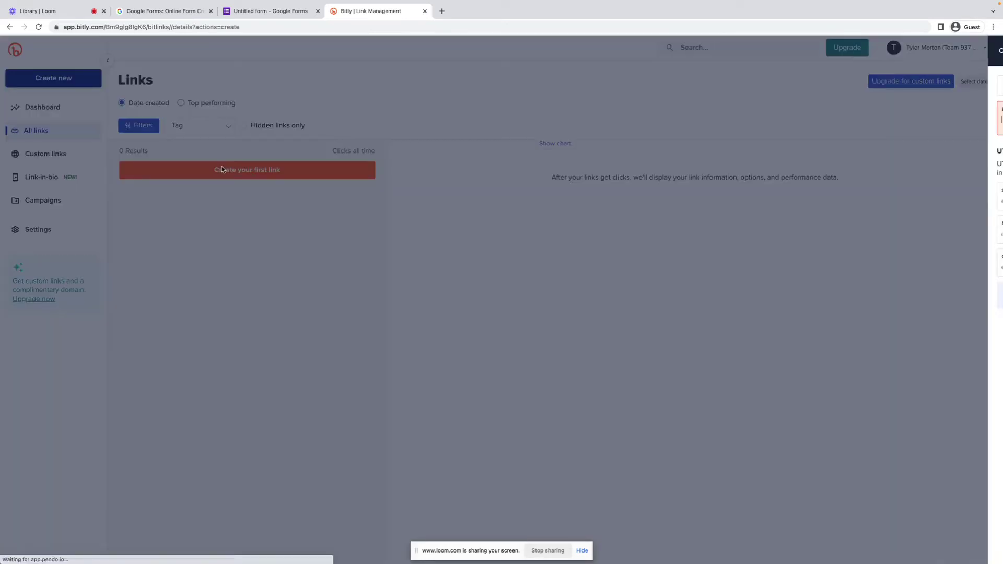
{"action": "key", "text": "ctrl+v"}
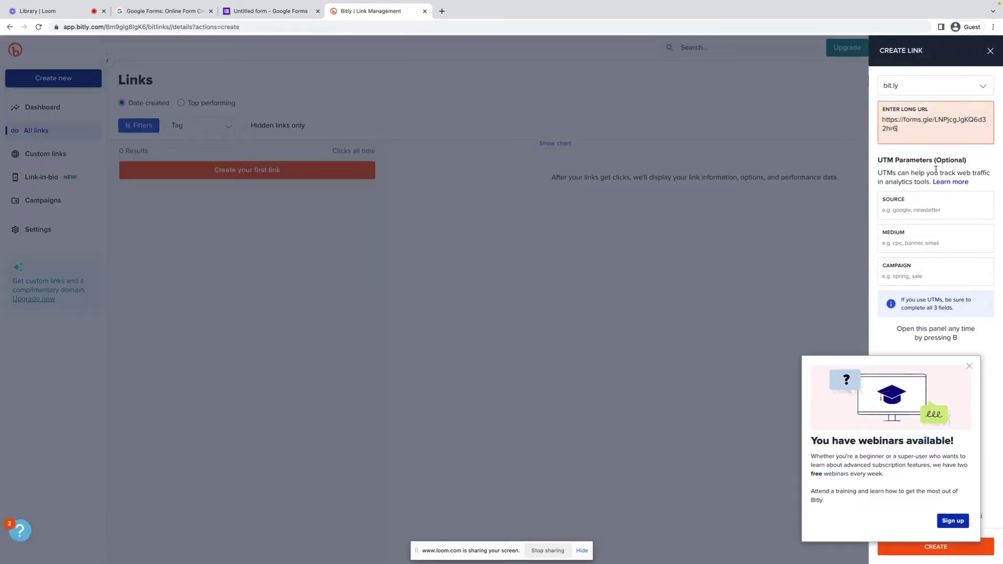
{"action": "left_click", "coordinate": [969, 366]}
{"action": "left_click", "coordinate": [902, 208]}
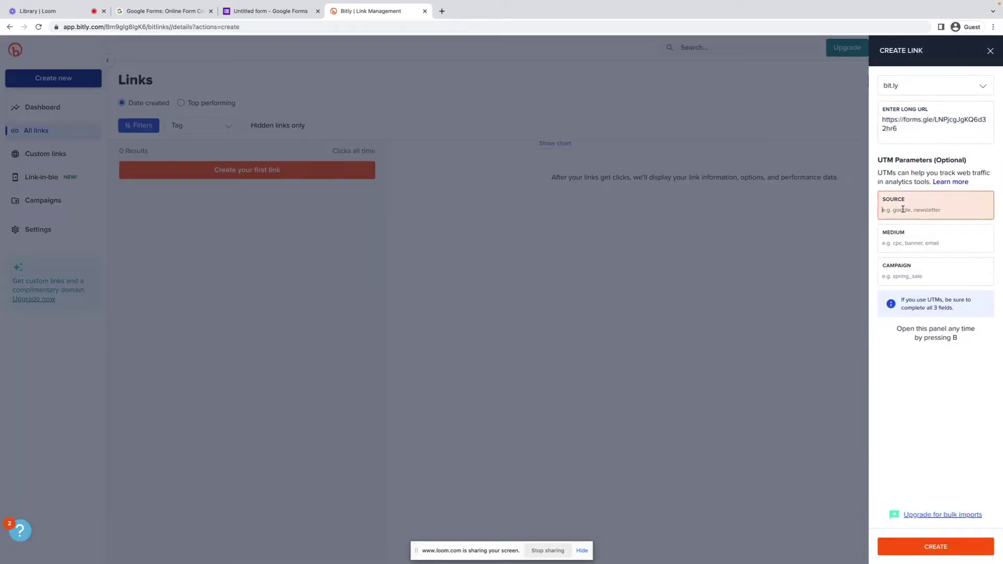
{"action": "type", "text": "Golf Outing"}
{"action": "left_click", "coordinate": [952, 553]}
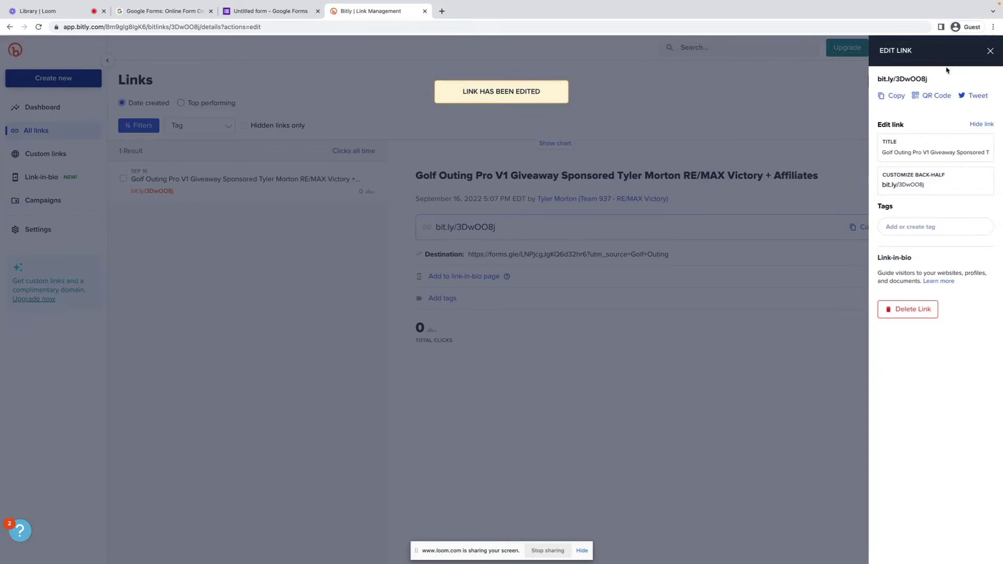
{"action": "left_click", "coordinate": [936, 96]}
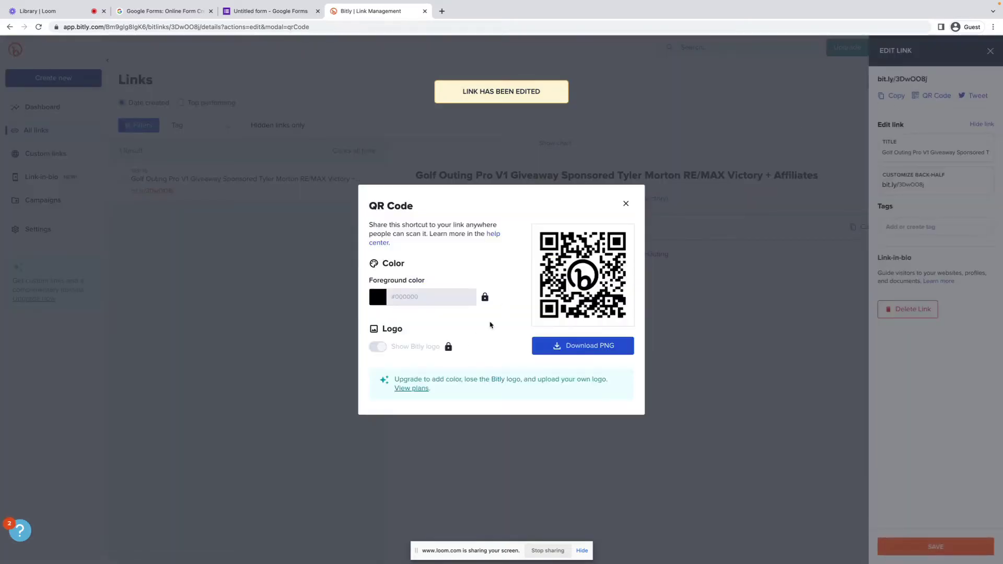
- Download the QR code as bit.ly_3DwOO8j.png and return to the form's tab
{"action": "left_click", "coordinate": [587, 349]}
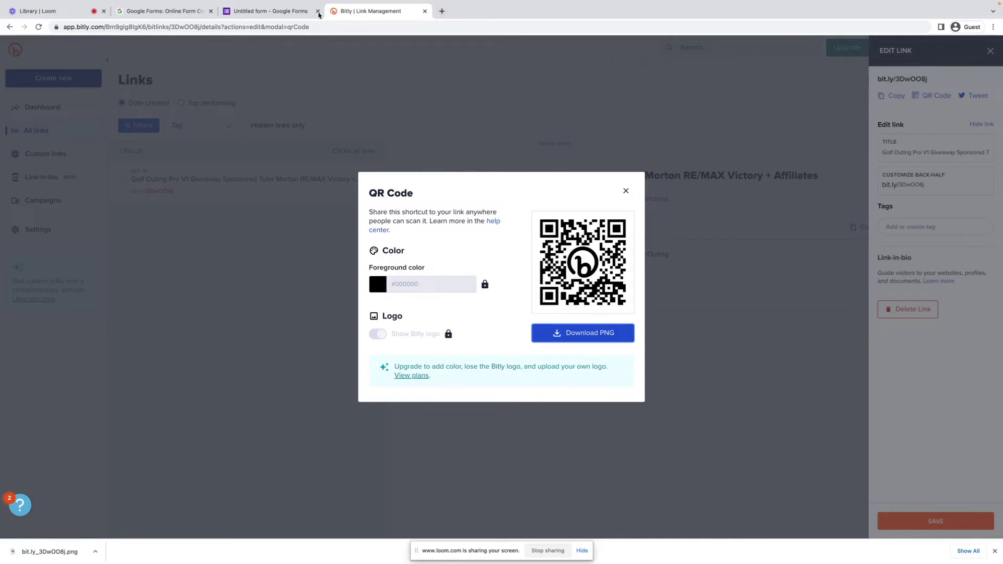
{"action": "left_click", "coordinate": [282, 13]}
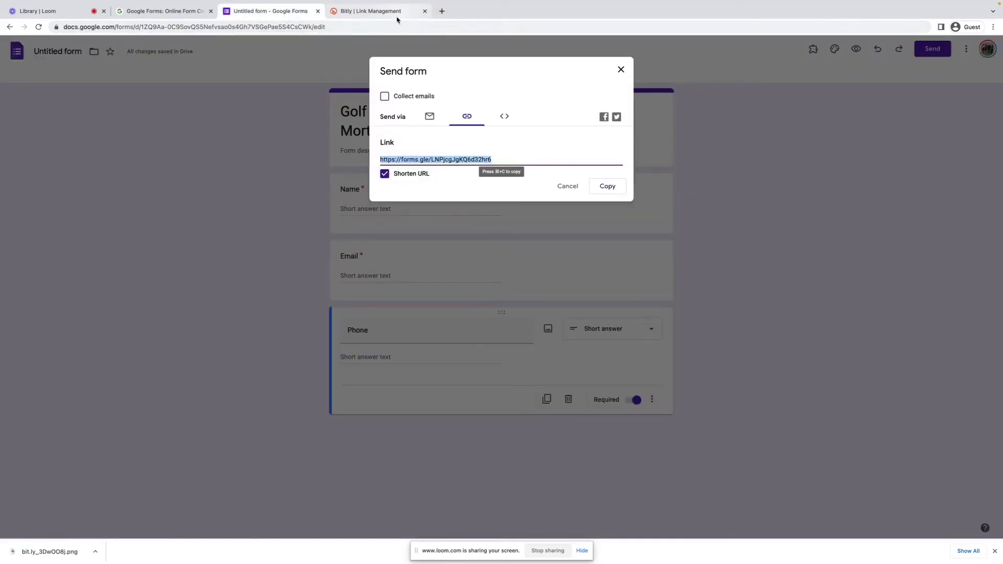
- Close the Send form dialog and view the Responses tab showing 0 responses
{"action": "left_click", "coordinate": [621, 69]}
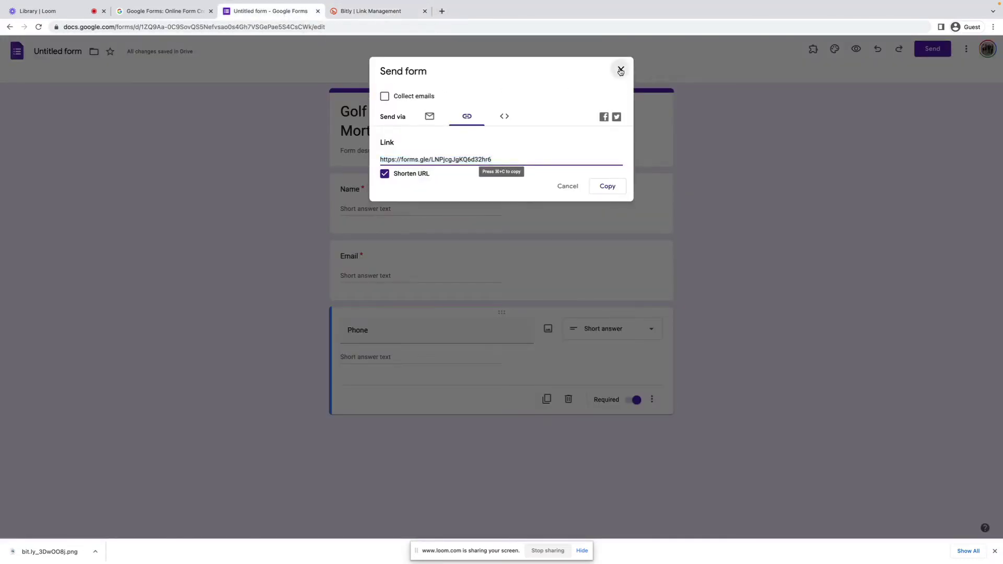
{"action": "left_click", "coordinate": [495, 77]}
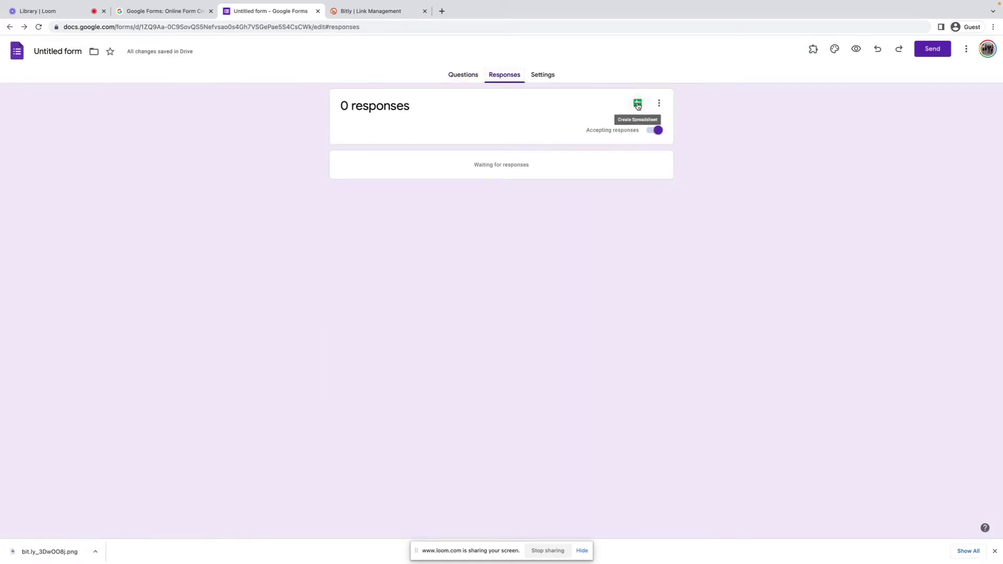
- Open wheelofnames.com in a new browser tab
{"action": "left_click", "coordinate": [442, 11]}
{"action": "type", "text": "w"}
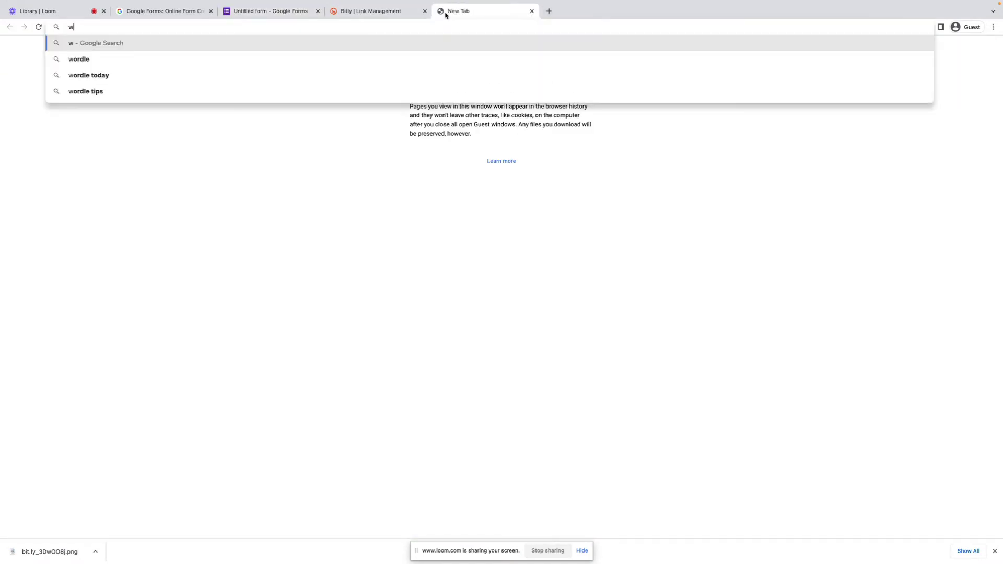
{"action": "type", "text": "heelofnames.c"}
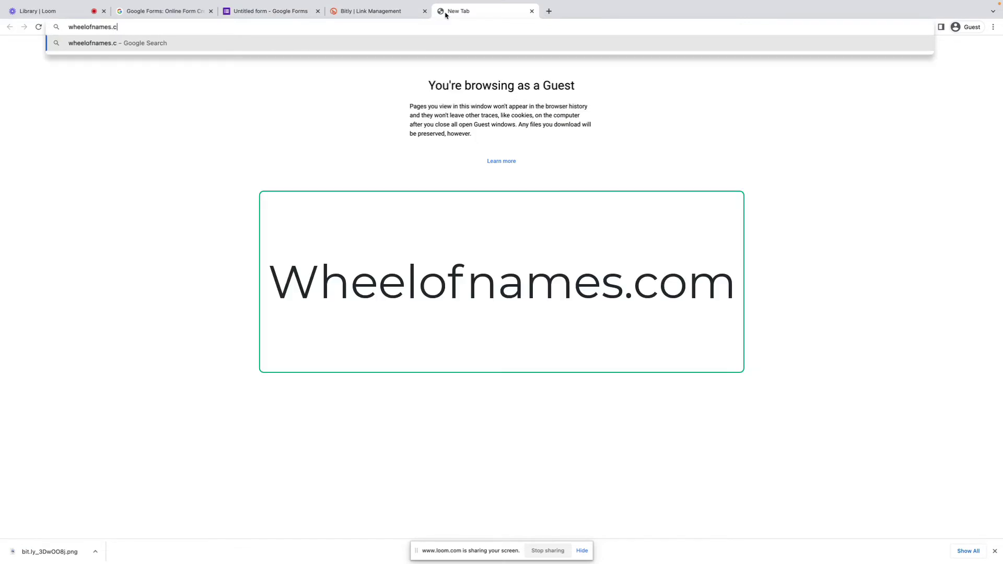
{"action": "type", "text": "om"}
{"action": "key", "text": "Return"}
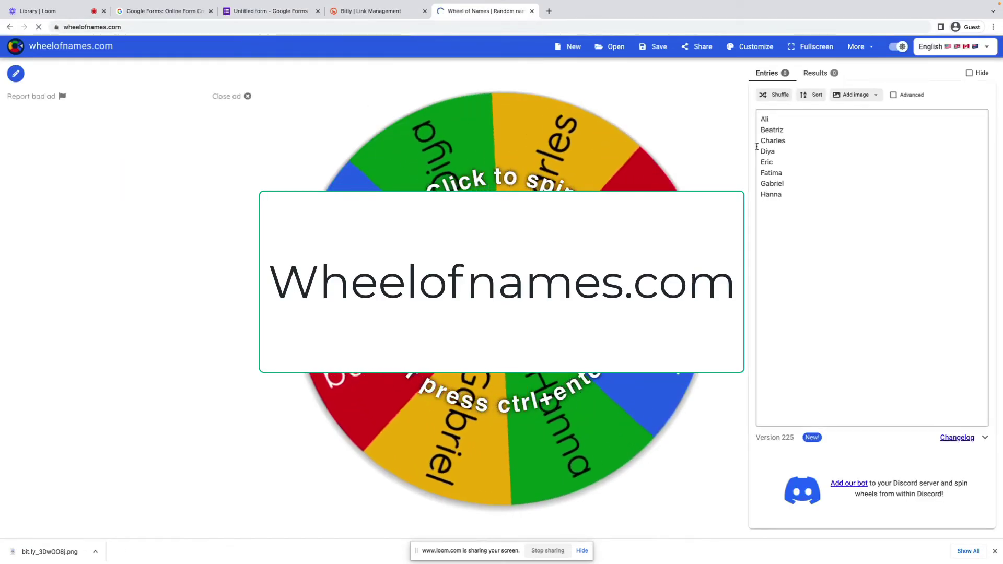
- Add three participant names on separate lines, bringing the wheel to 11 entries
{"action": "left_click", "coordinate": [794, 195]}
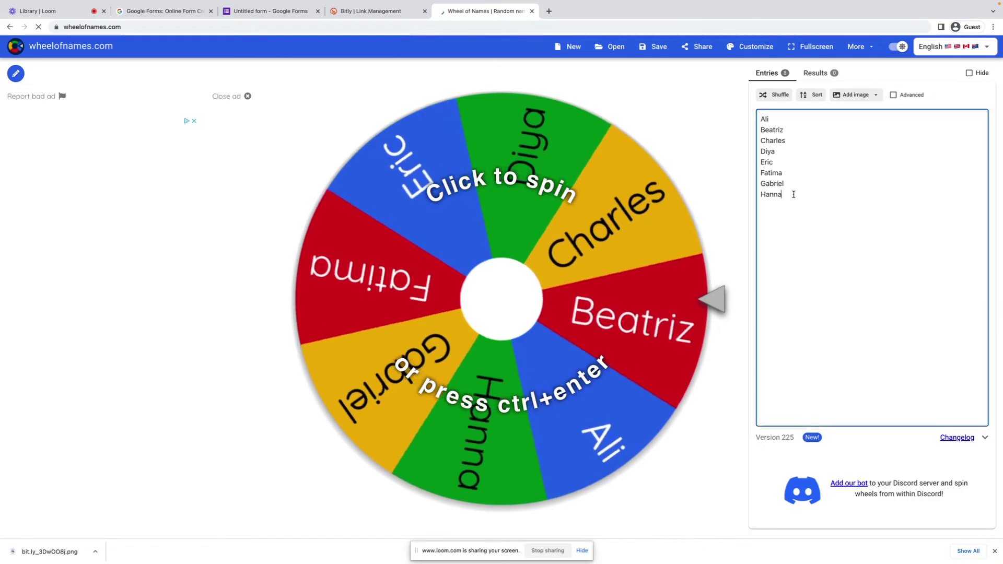
{"action": "key", "text": "Return"}
{"action": "type", "text": "Tyler"}
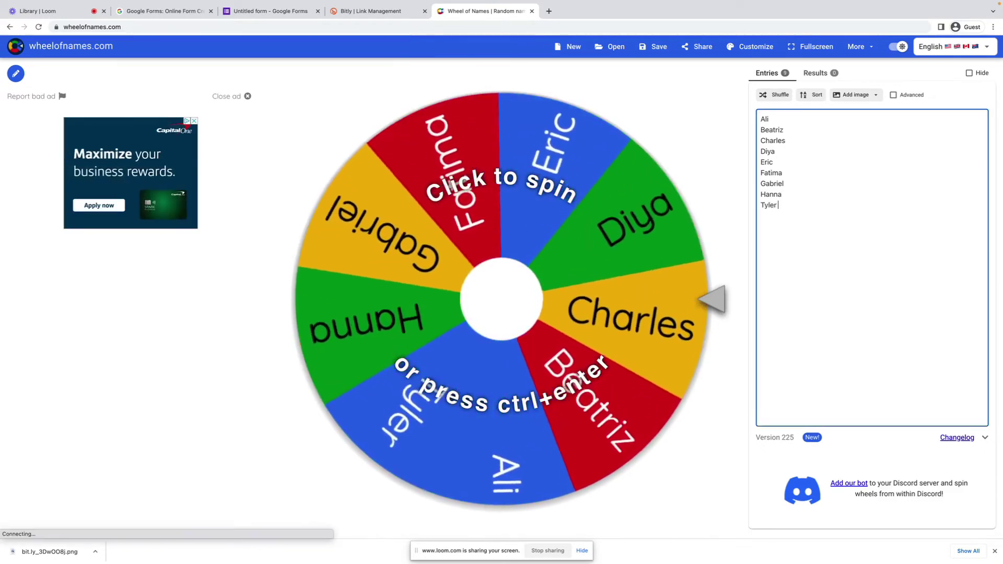
{"action": "key", "text": "Return"}
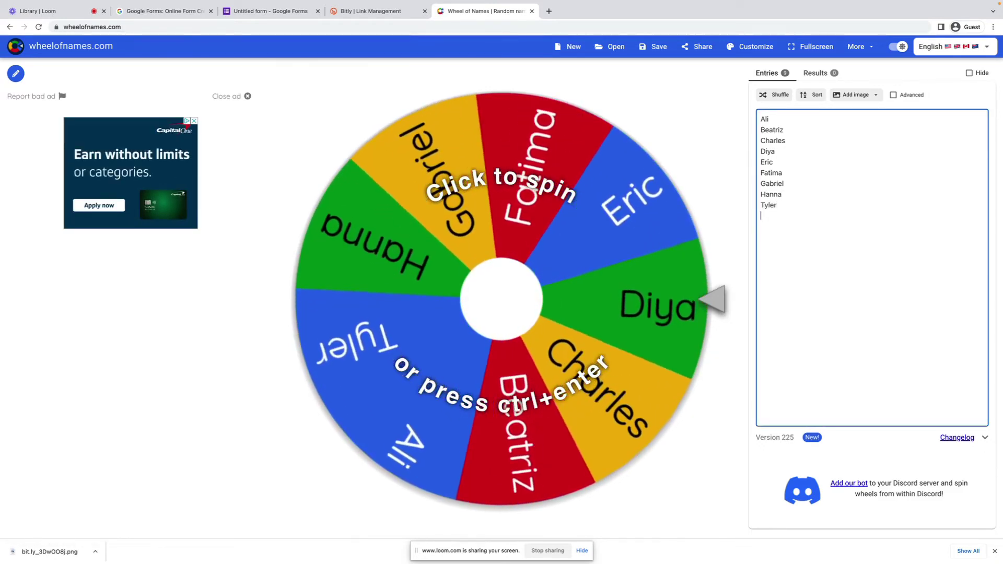
{"action": "type", "text": "Abby"}
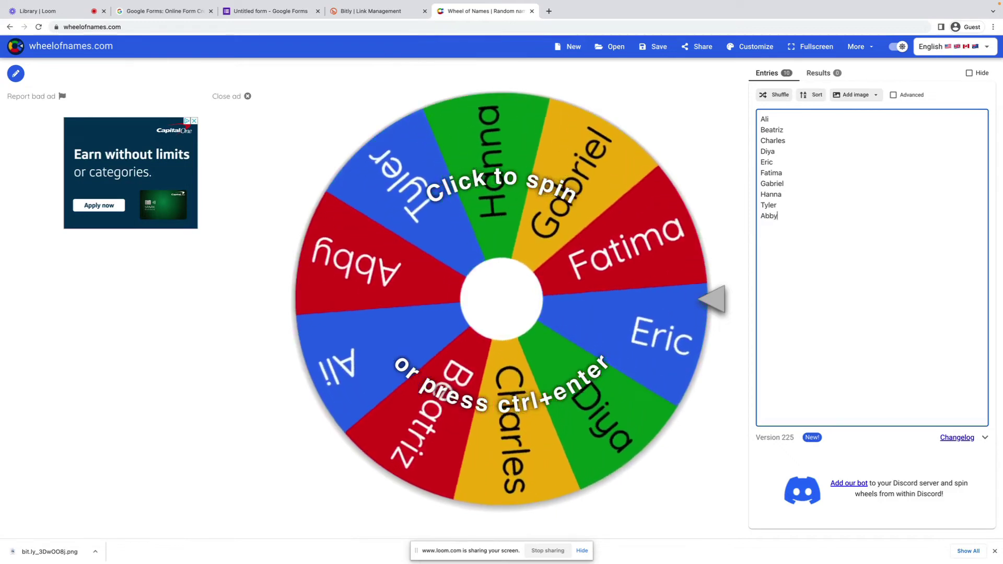
{"action": "key", "text": "Return"}
{"action": "type", "text": "Tom"}
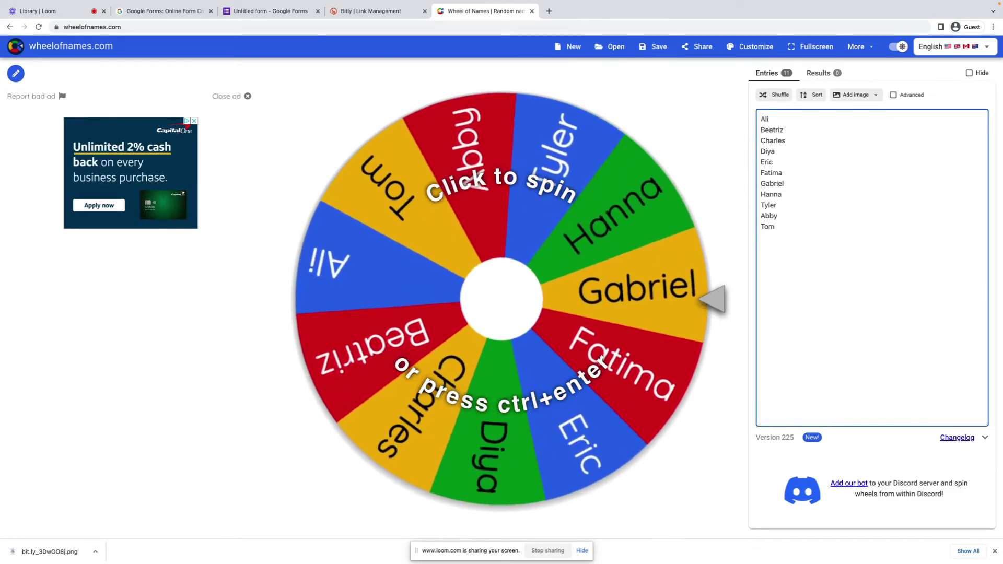
{"action": "scroll", "coordinate": [793, 213], "scroll_direction": "down", "scroll_amount": 1}
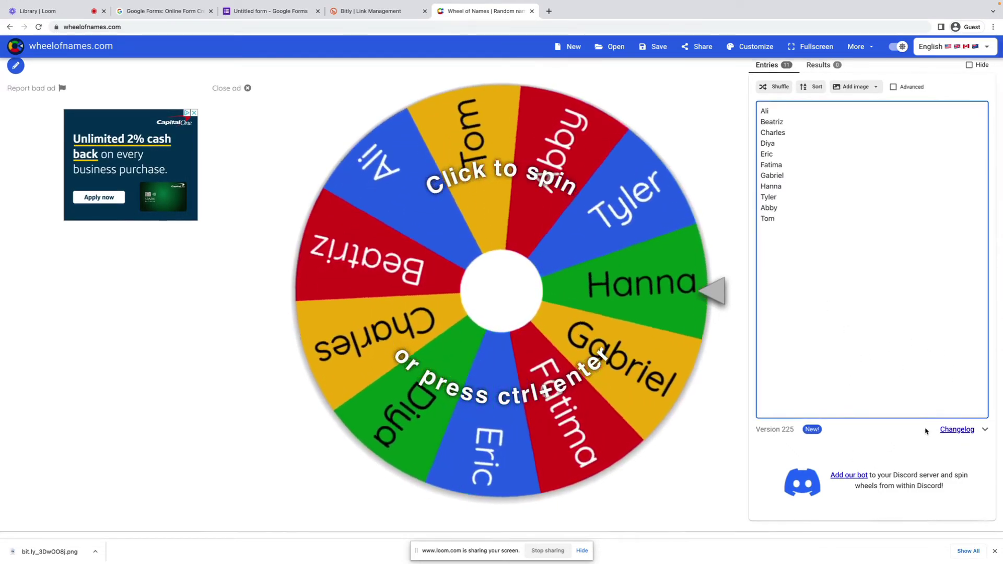
- Shuffle the 11 entries and spin the wheel to draw the giveaway winner
{"action": "left_click", "coordinate": [777, 88]}
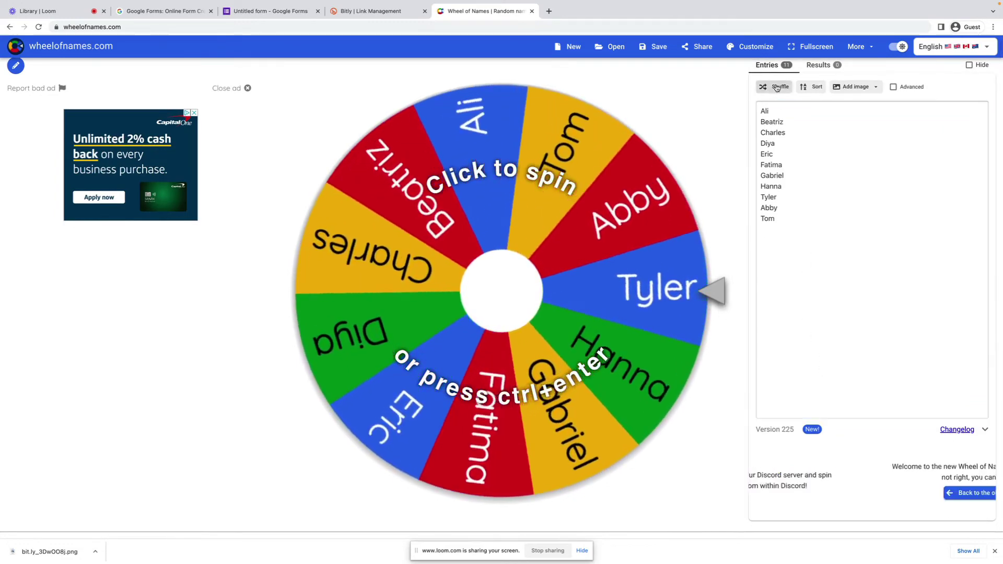
{"action": "left_click", "coordinate": [777, 87]}
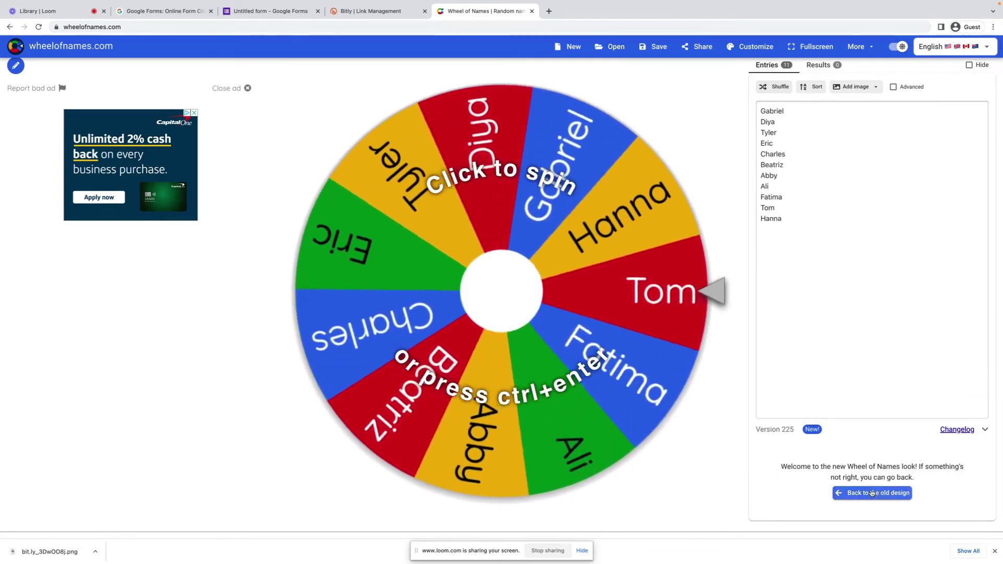
{"action": "left_click", "coordinate": [516, 311]}
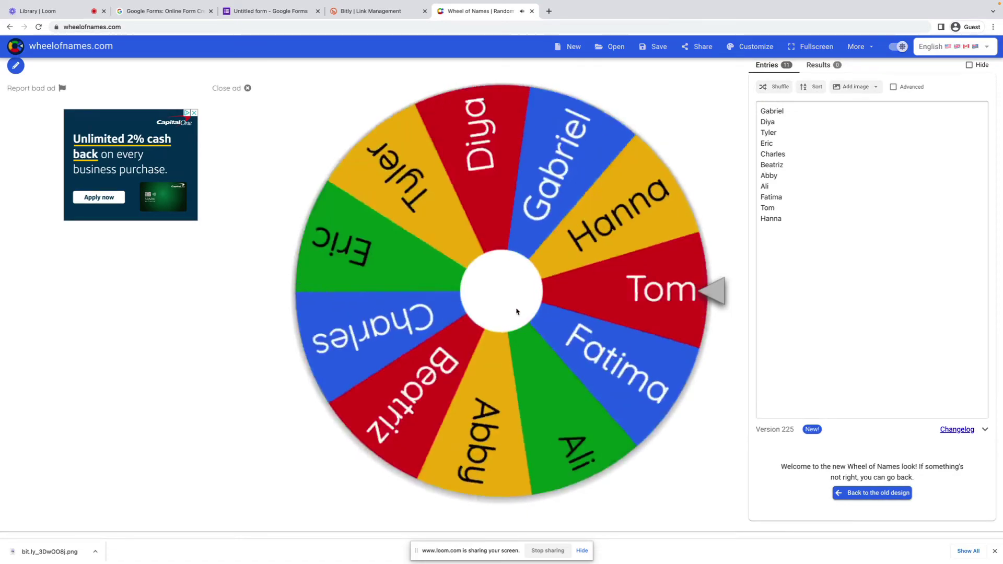